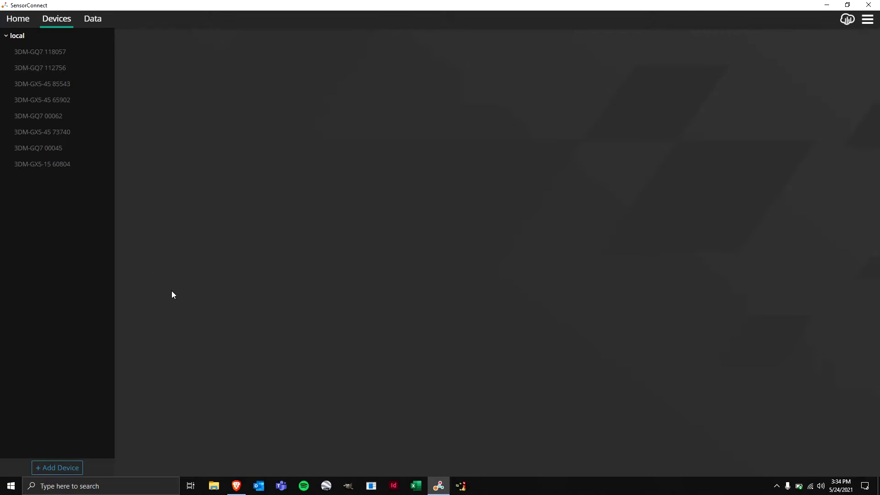
- View SensorConnect's version and theme information, then dismiss the about panel
click(868, 19)
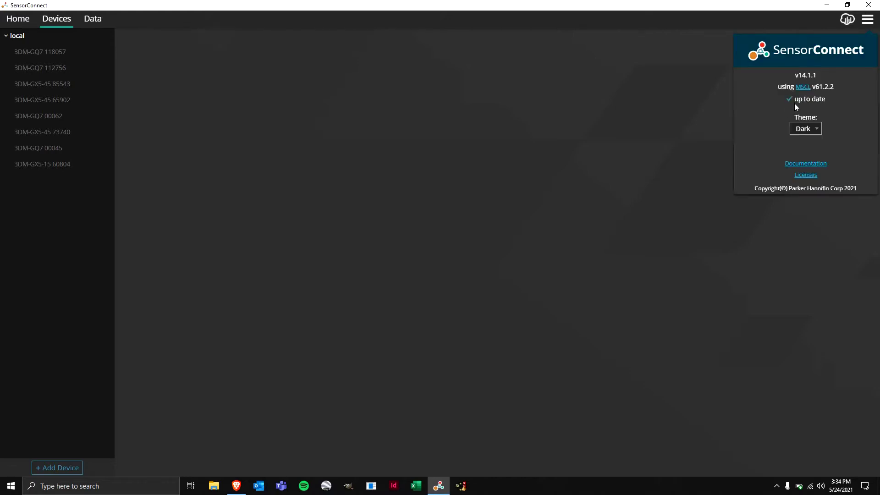
click(807, 341)
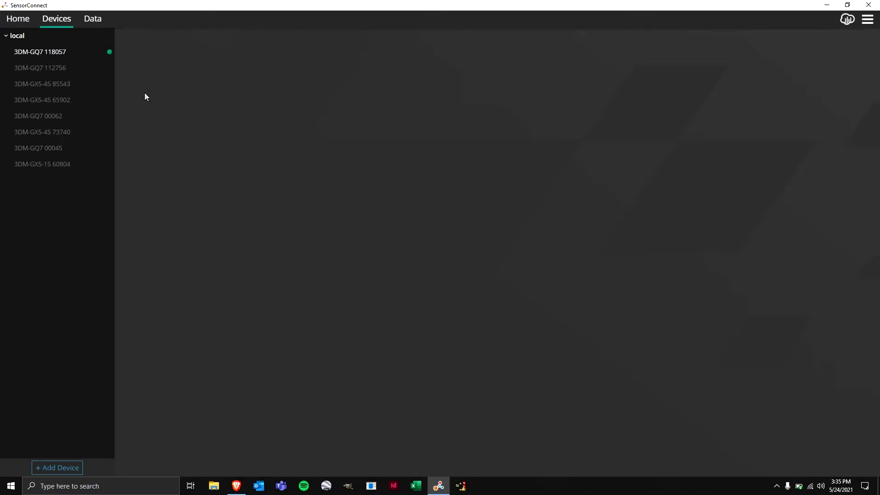
- Select the 3DM-GQ7 118057 and bring up its NTRIP Client Settings for host 20.185.11.35, port 2101
click(74, 52)
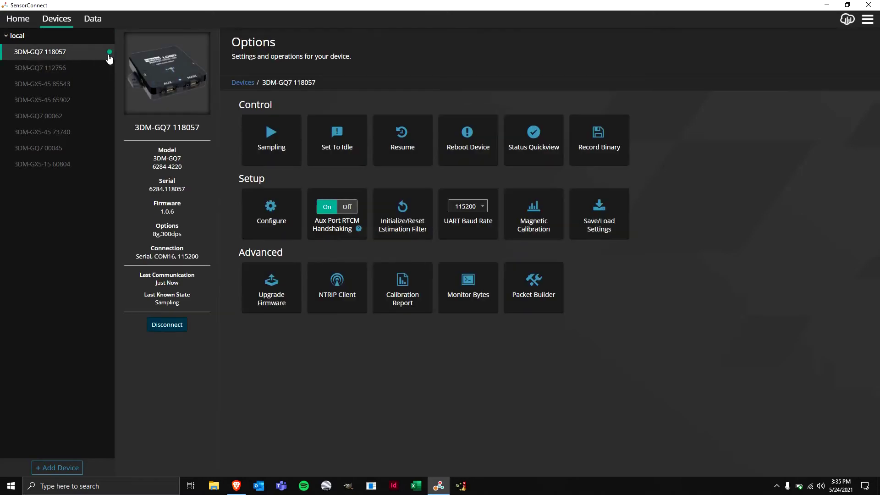
mouse_move(110, 56)
click(339, 304)
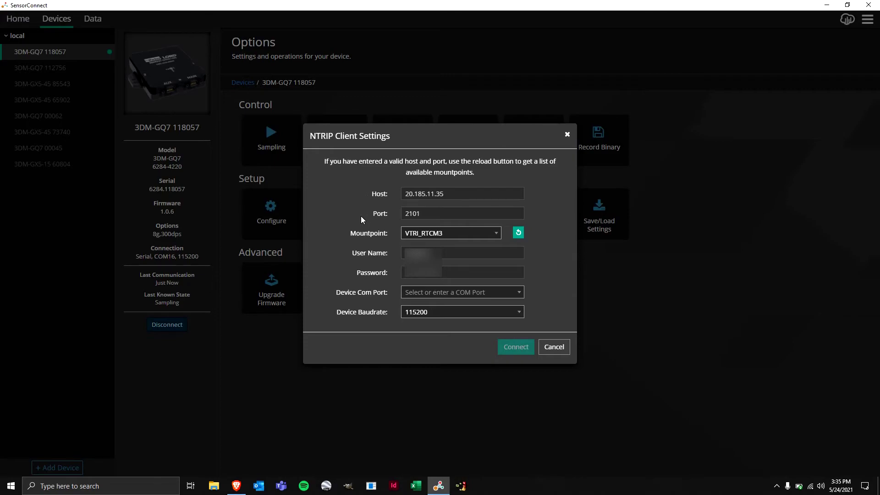
key(alt+Tab)
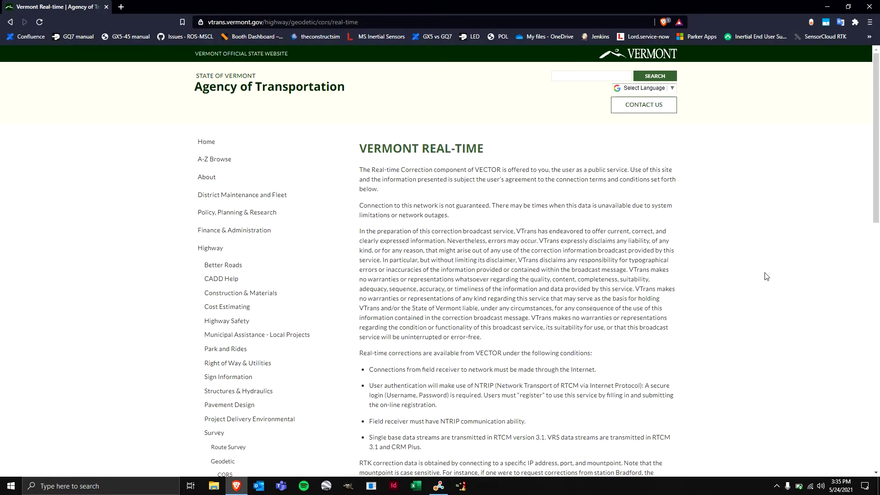
scroll(762, 276, down, 5)
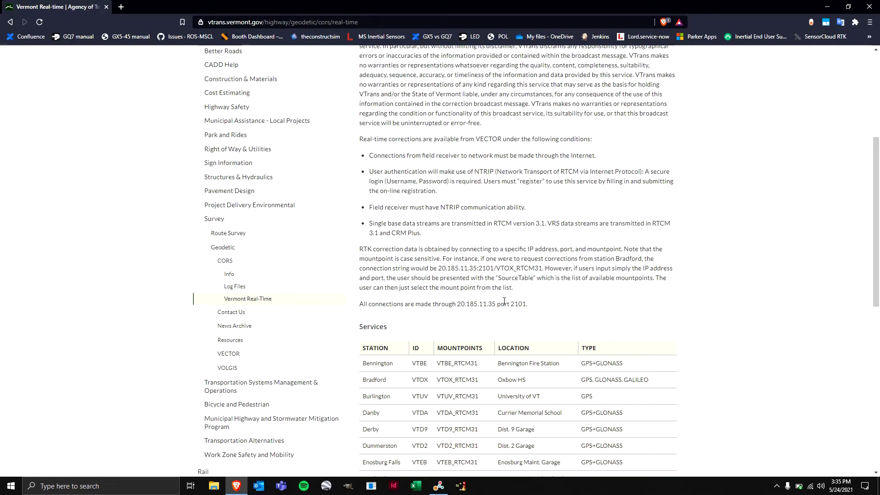
key(alt+Tab)
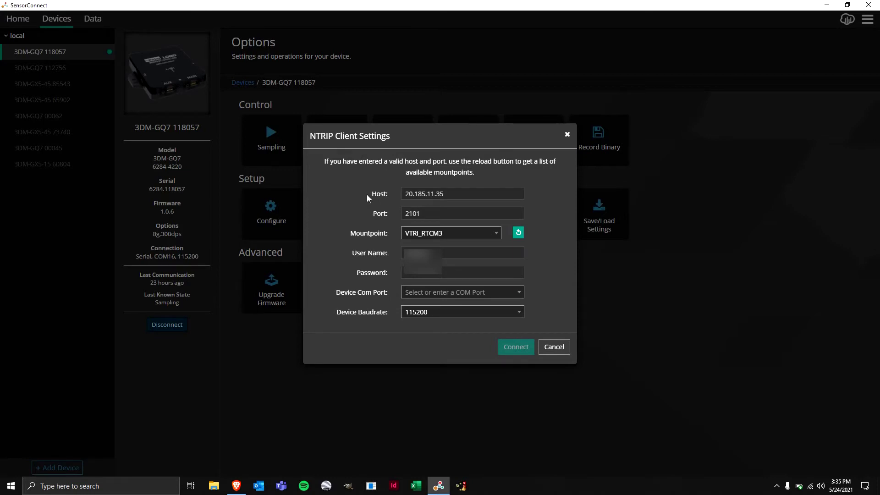
- Reload the caster's mountpoints, then find Richmond's VTRI_RTCM31 in the Vermont station table
click(519, 235)
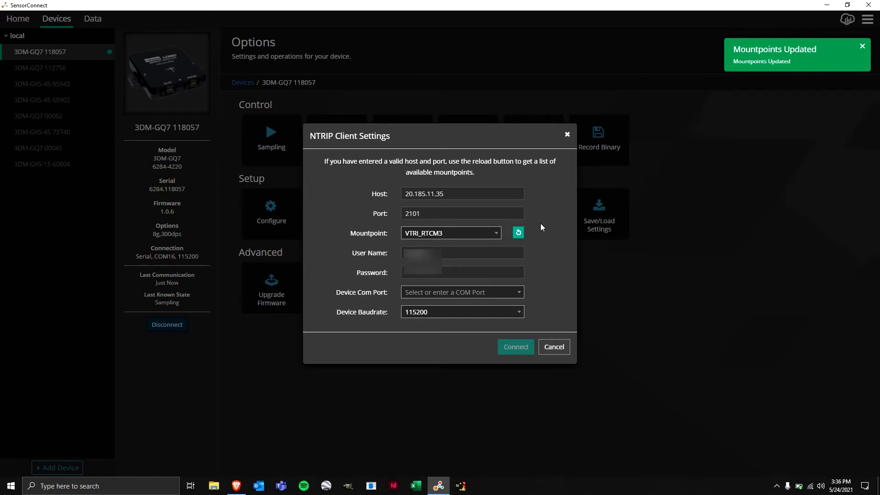
key(alt+Tab)
scroll(693, 227, down, 1)
scroll(693, 228, down, 7)
scroll(749, 222, up, 3)
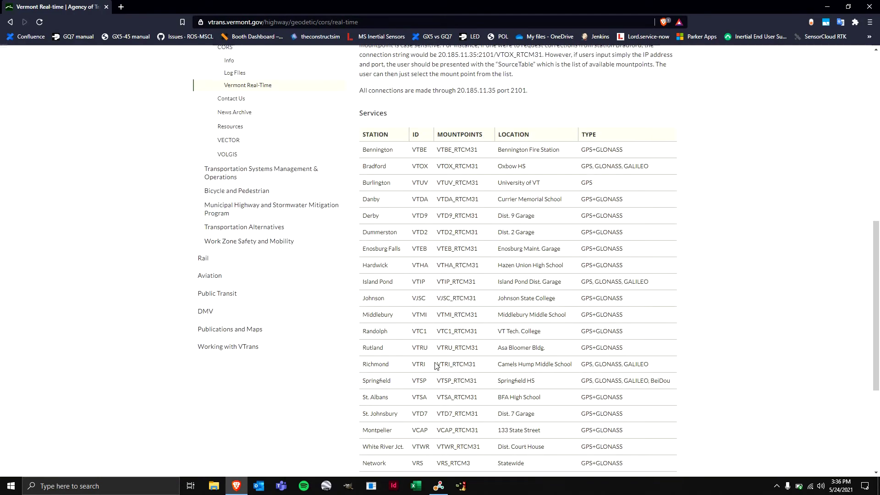
key(alt+Tab)
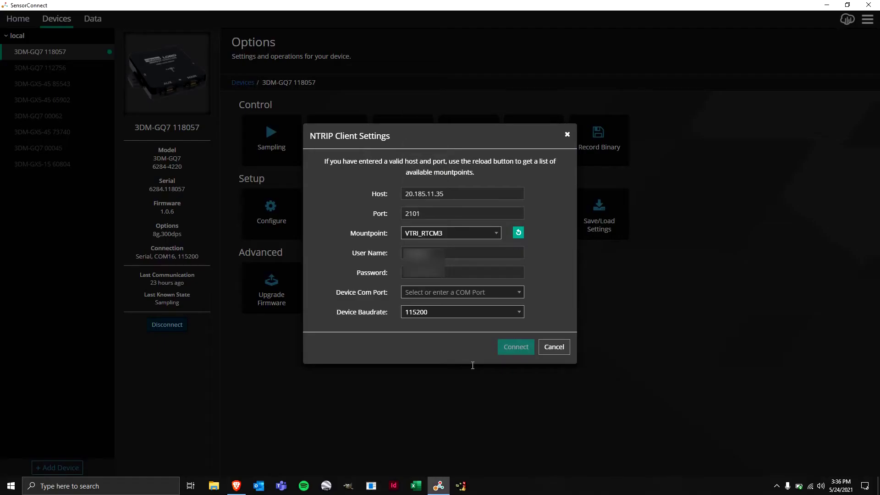
click(492, 233)
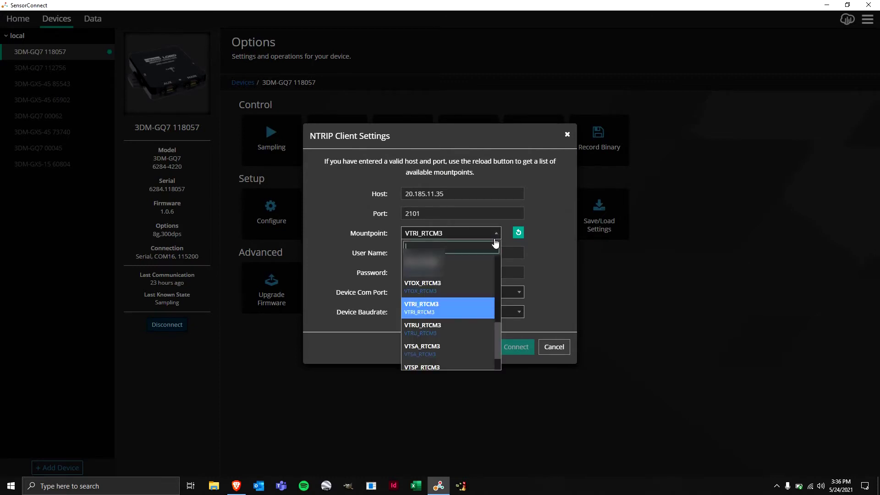
click(470, 311)
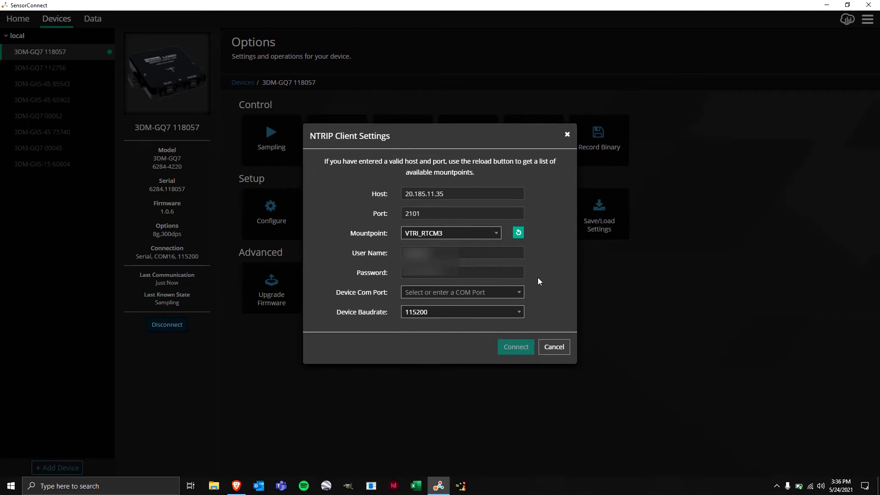
click(513, 295)
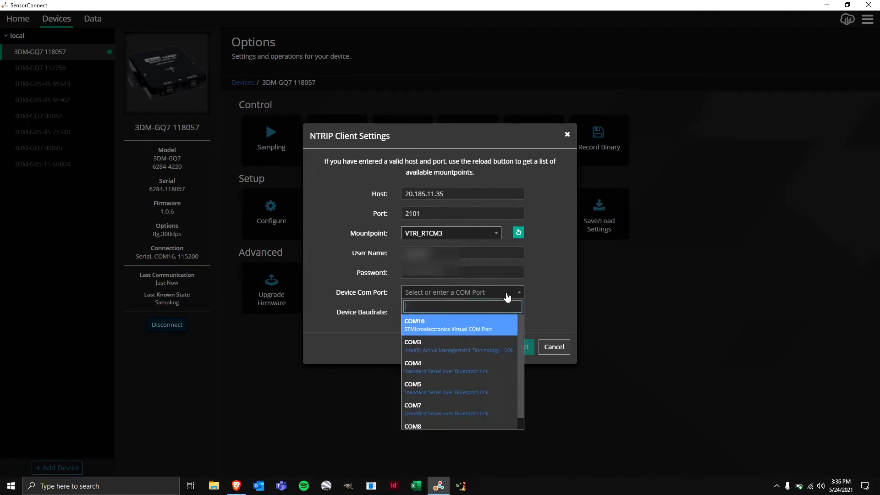
scroll(484, 333, down, 1)
scroll(481, 394, down, 1)
scroll(477, 376, up, 3)
- Dismiss the COM port list and cancel the NTRIP Client Settings without connecting
click(546, 290)
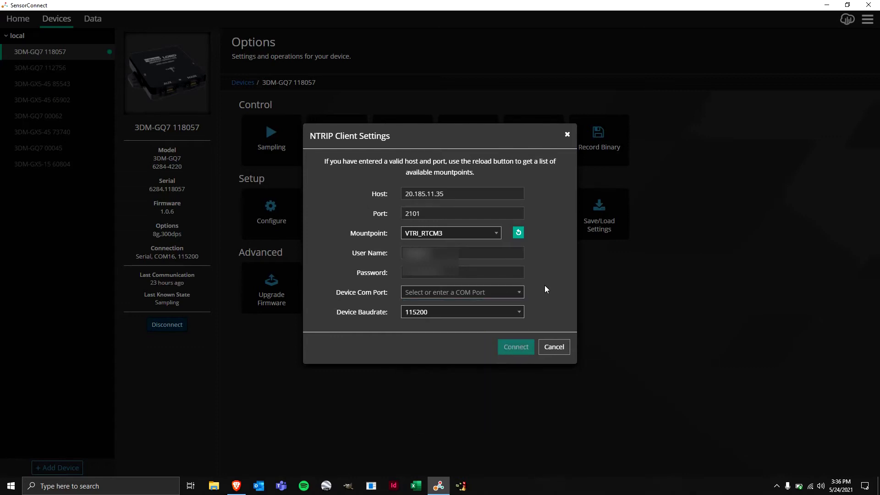
click(555, 348)
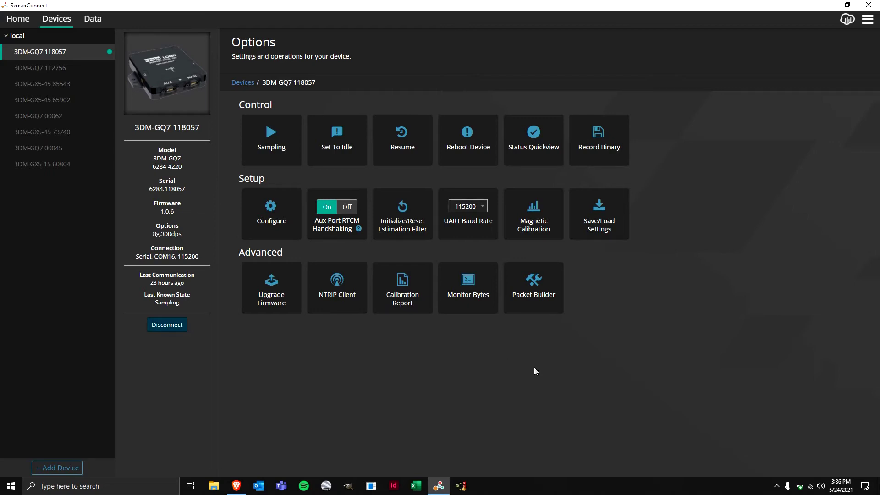
- Connect the NTRIP client using Device Com Port COM17 and Device Baudrate 115200
click(343, 306)
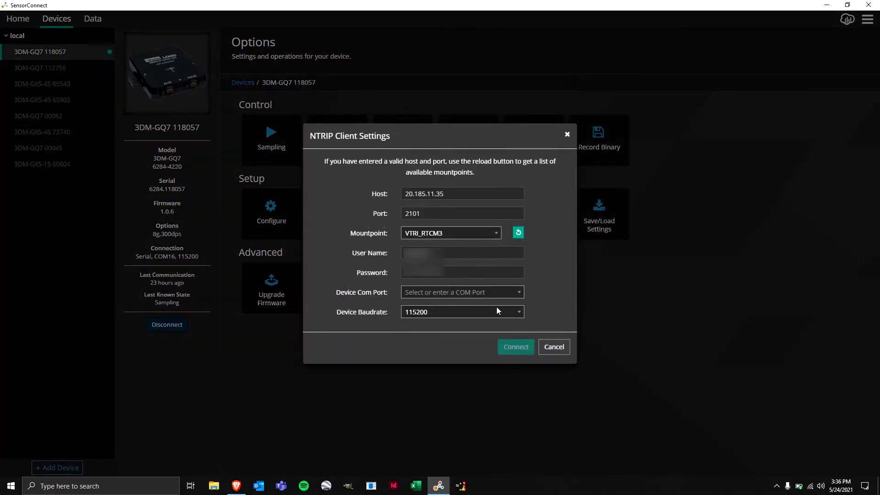
click(498, 293)
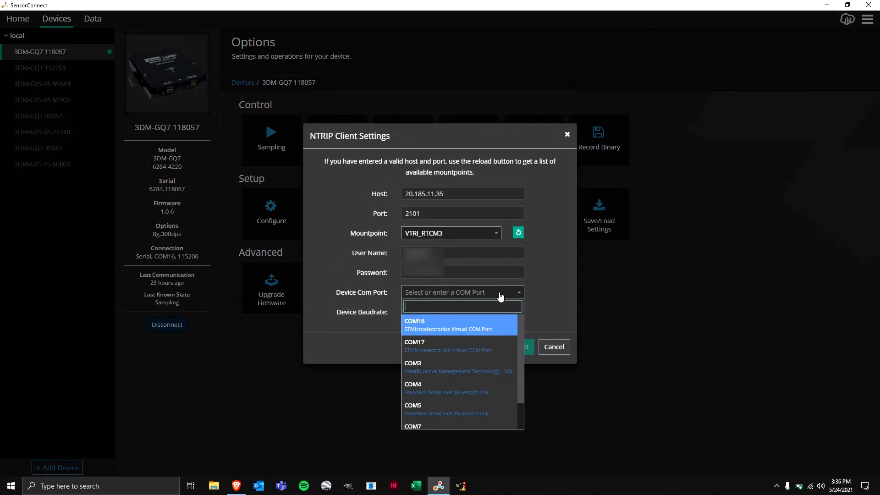
click(505, 344)
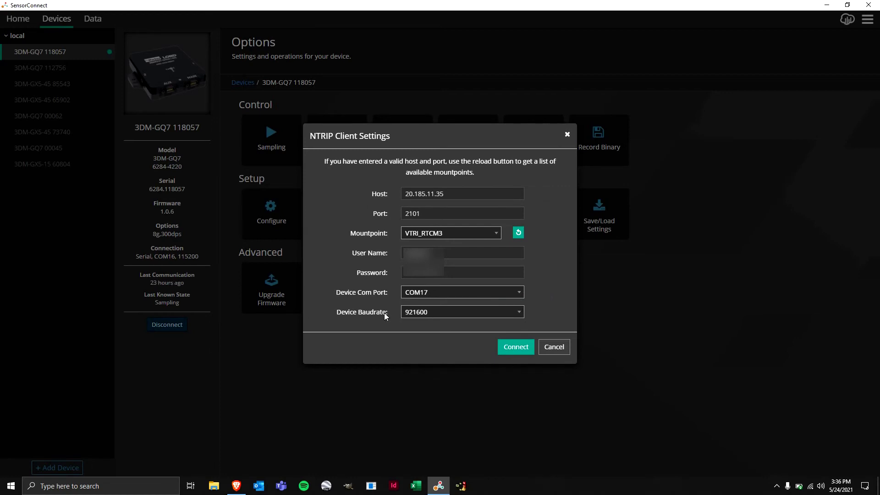
click(478, 315)
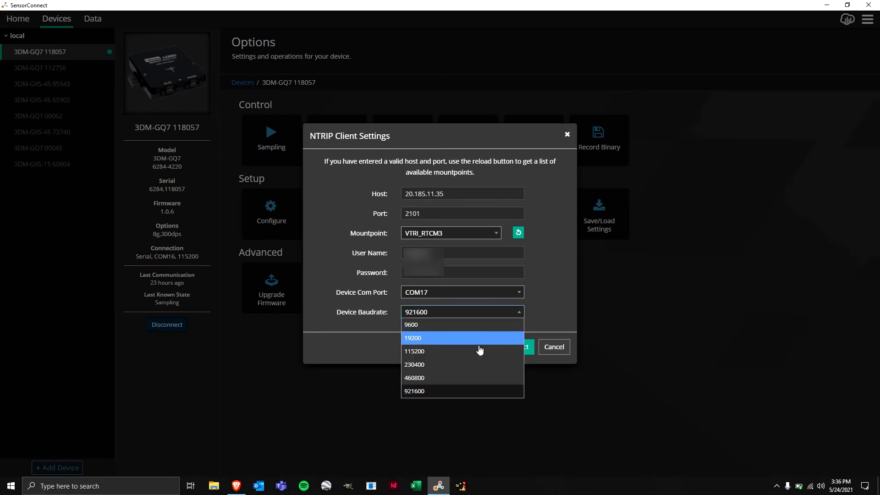
click(480, 351)
click(516, 348)
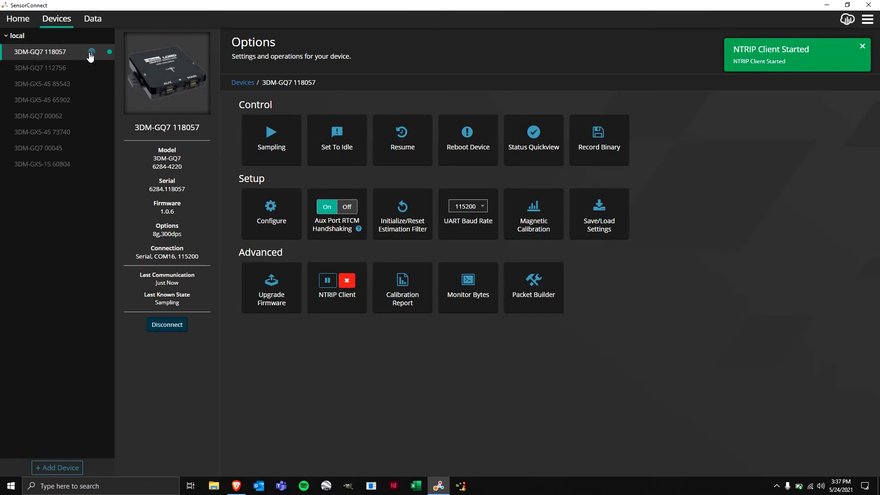
- Confirm the 3DM-GQ7 118057 status reports corrections OK, last received under a second ago
mouse_move(92, 55)
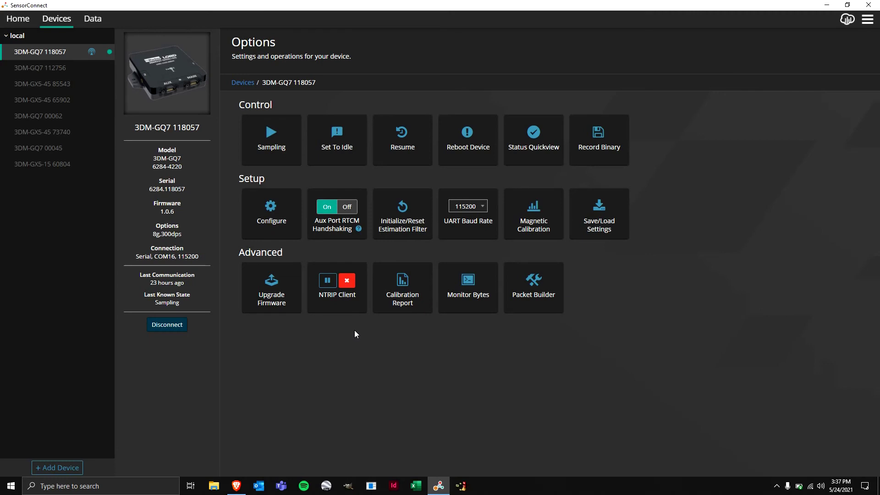
- Pause and resume the NTRIP correction stream, then stop the NTRIP client
click(326, 281)
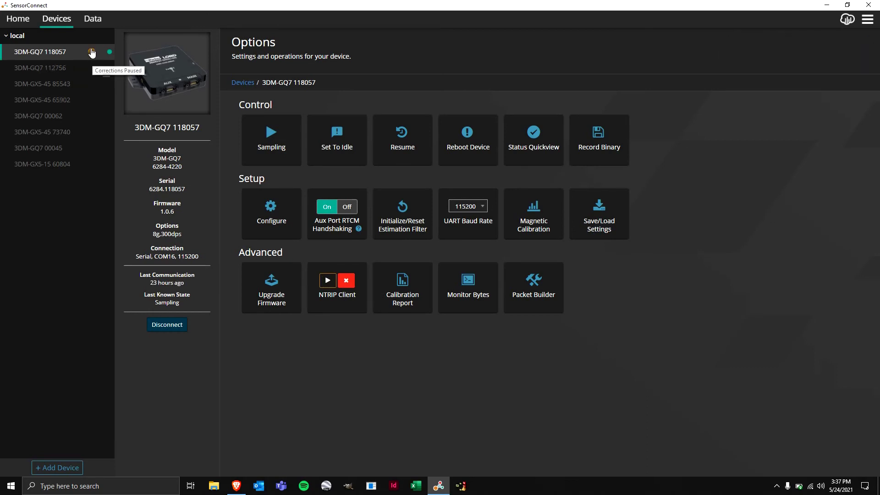
click(327, 280)
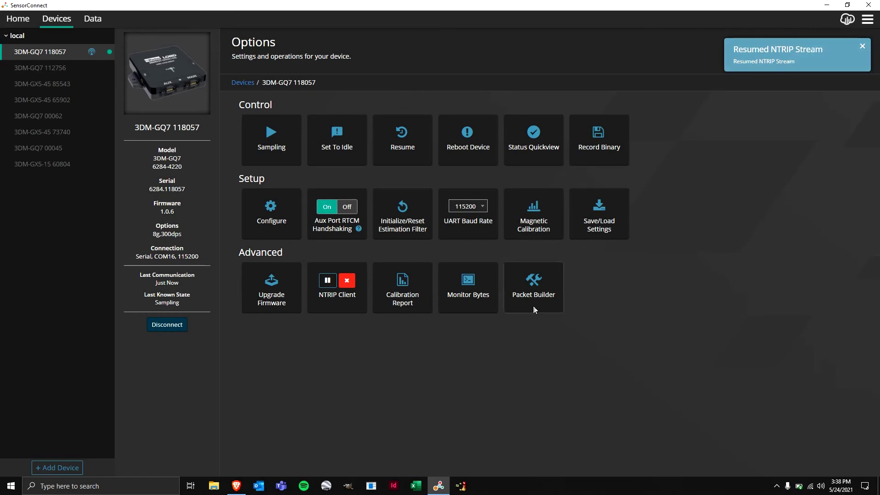
click(346, 280)
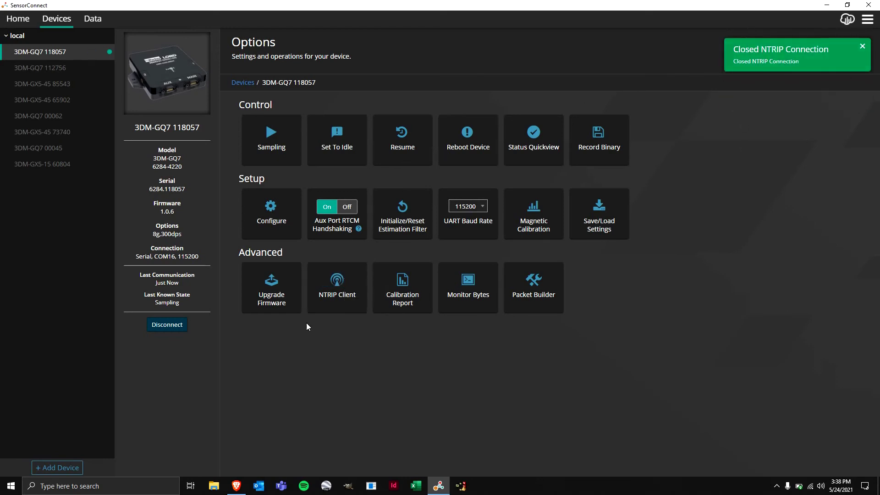
- Reconnect the NTRIP client with the saved COM17 and 115200 baud settings
click(360, 283)
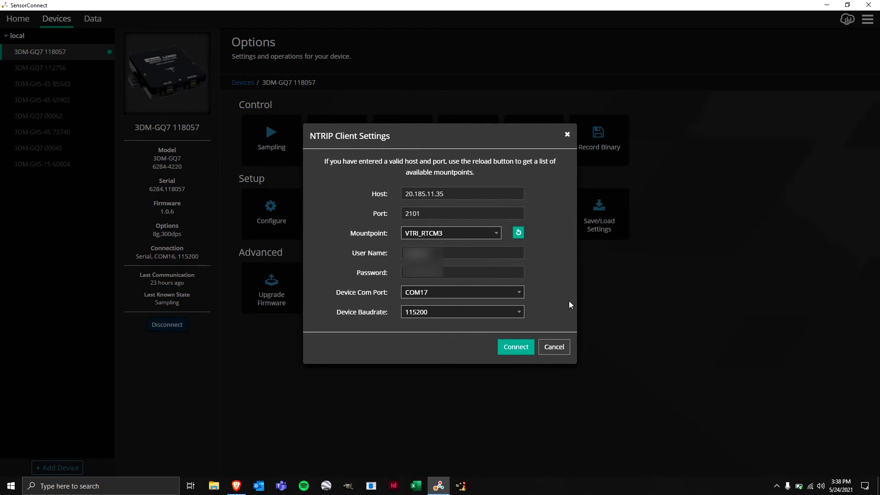
click(516, 347)
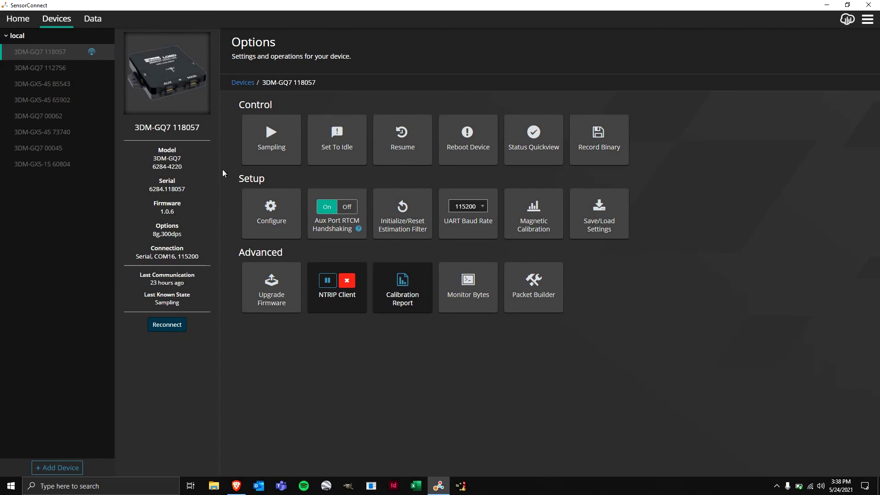
- Check the RTCM status tooltip shows corrections OK, last received 0.38 seconds ago
mouse_move(92, 55)
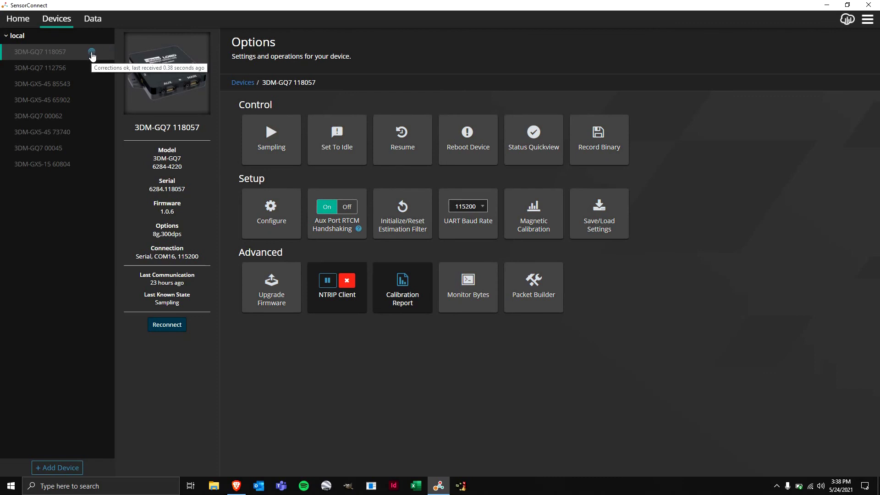